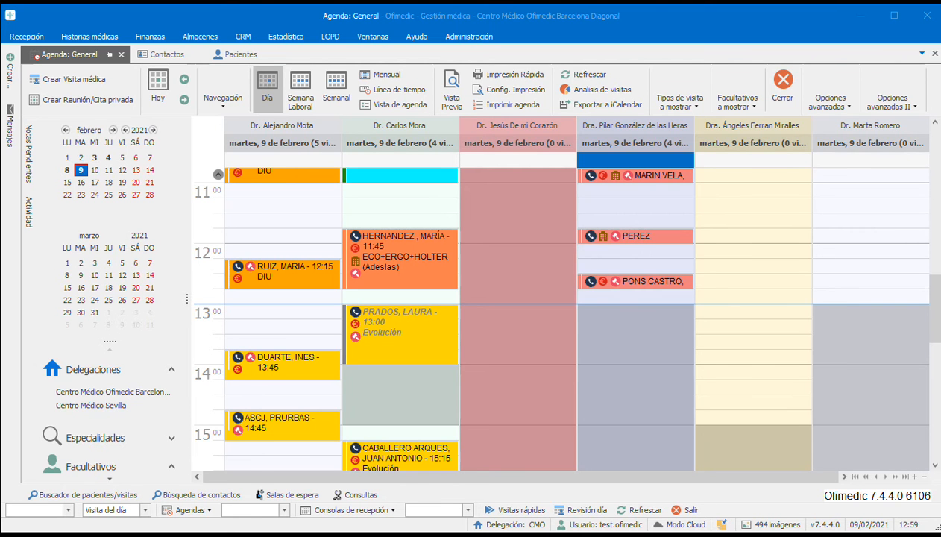
Open the contacts list and view the record of the Familiar-type contact that has a DNI/NIF.
{"action": "left_click", "coordinate": [152, 54]}
{"action": "left_click", "coordinate": [30, 37]}
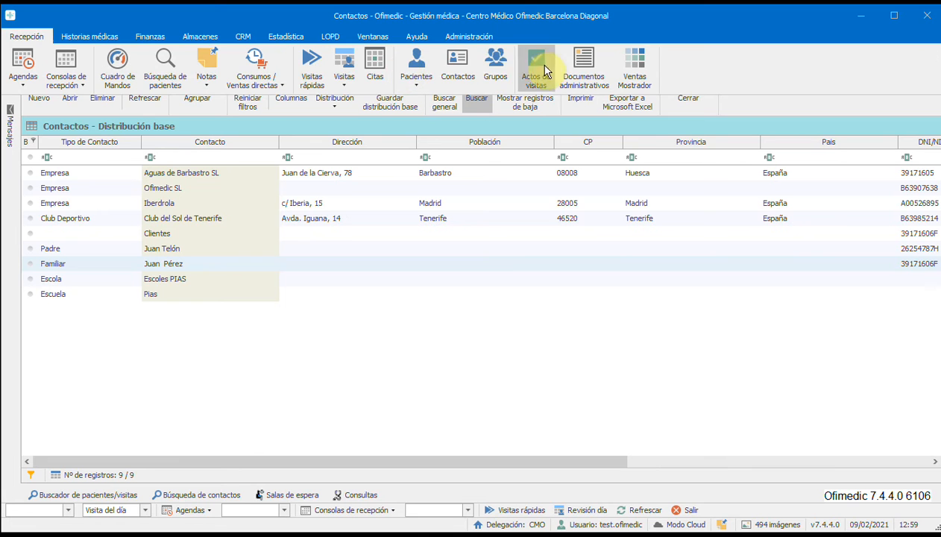
{"action": "left_click", "coordinate": [457, 77]}
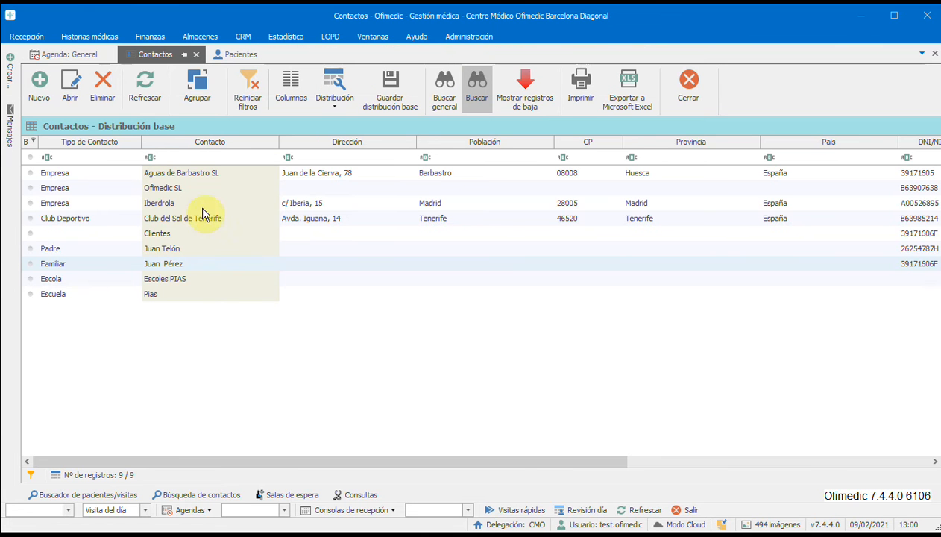
{"action": "left_click", "coordinate": [189, 267]}
{"action": "double_click", "coordinate": [190, 267]}
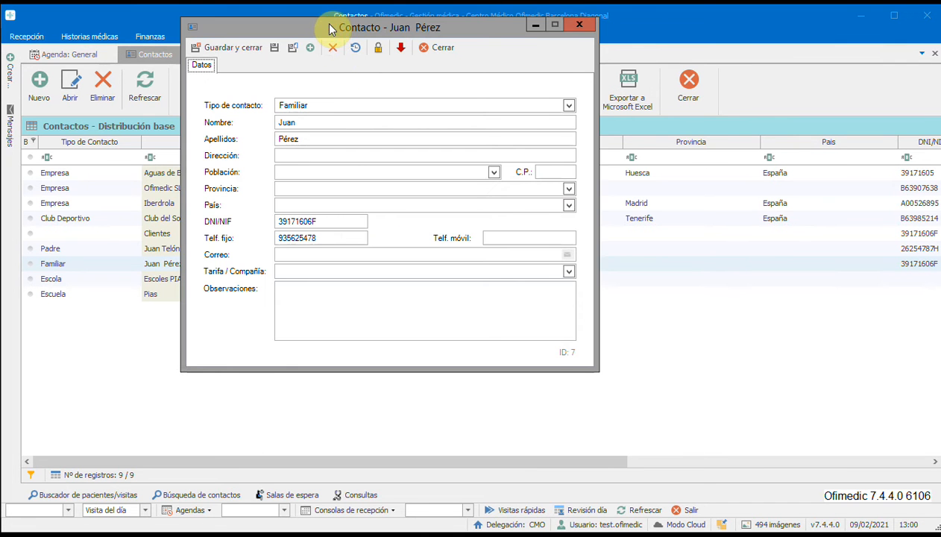
{"action": "left_click_drag", "start_coordinate": [332, 28], "coordinate": [332, 36]}
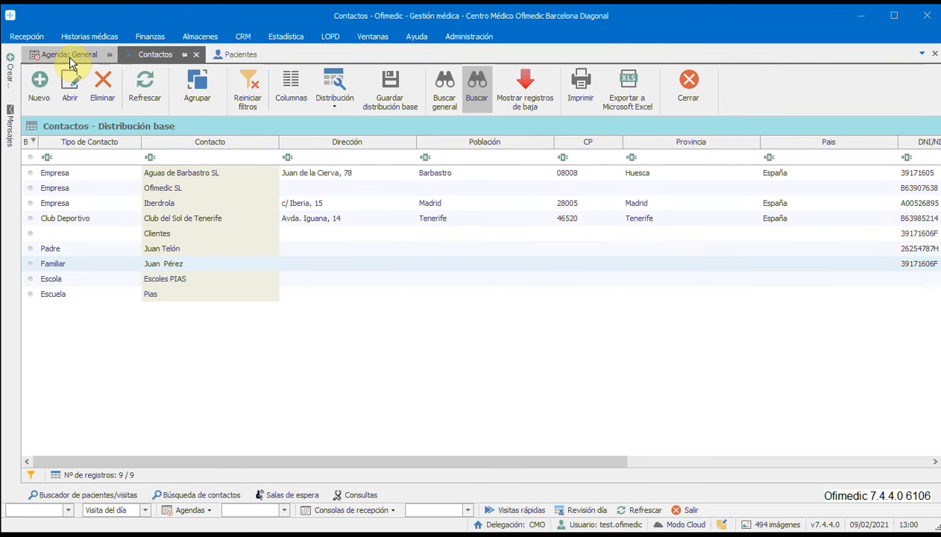
From the general agenda, open the patient file of the 12:30 visit and show its linked contacts.
{"action": "left_click", "coordinate": [68, 55]}
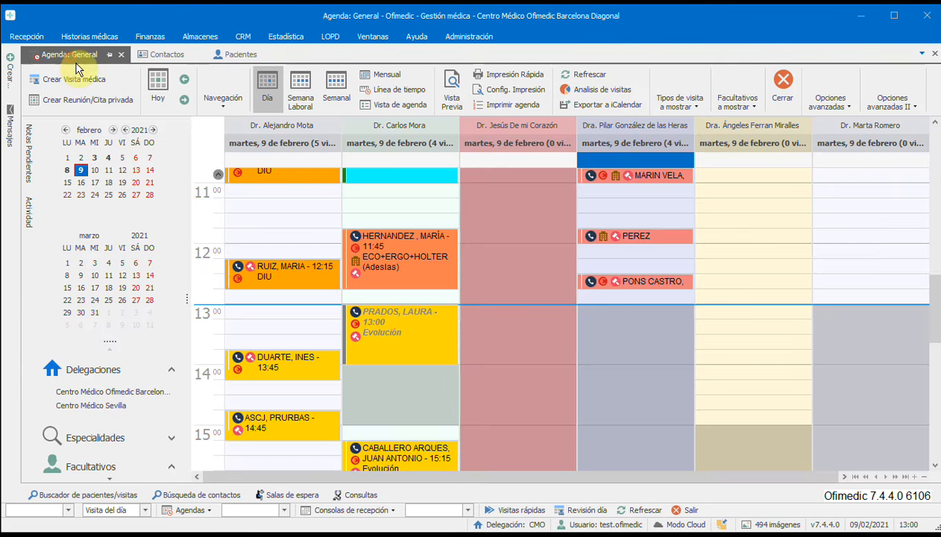
{"action": "right_click", "coordinate": [611, 282]}
{"action": "left_click", "coordinate": [660, 214]}
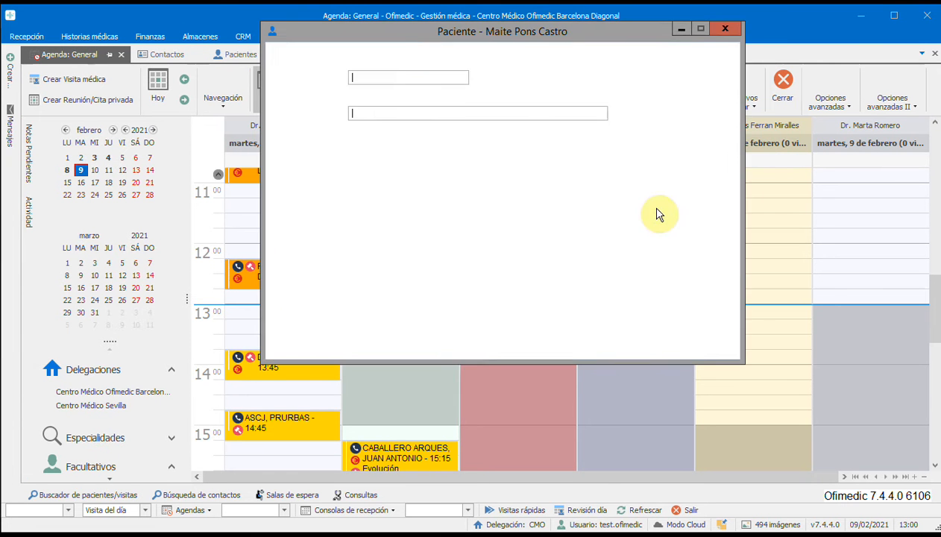
{"action": "left_click", "coordinate": [581, 71]}
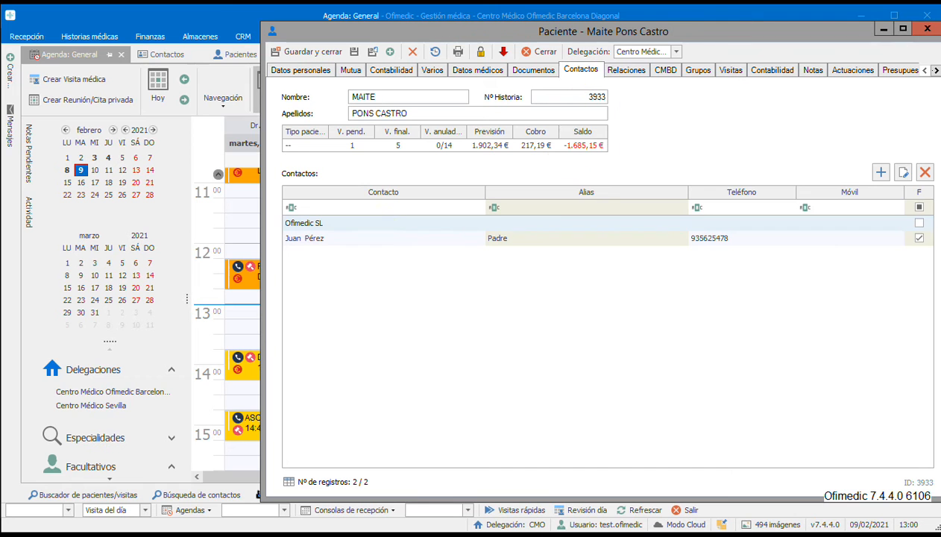
{"action": "left_click", "coordinate": [348, 244]}
{"action": "left_click", "coordinate": [347, 227]}
{"action": "left_click", "coordinate": [333, 235]}
{"action": "left_click", "coordinate": [325, 225]}
{"action": "left_click", "coordinate": [326, 237]}
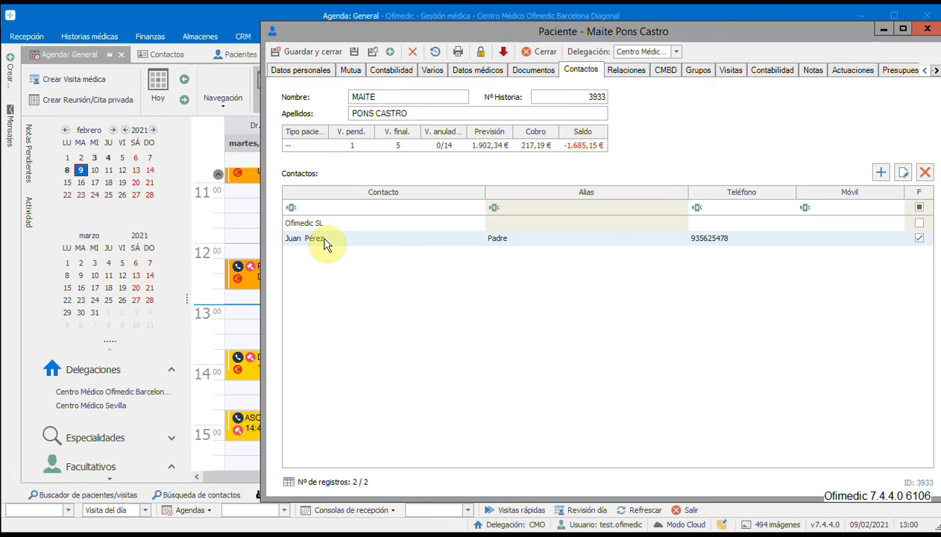
{"action": "left_click", "coordinate": [388, 225]}
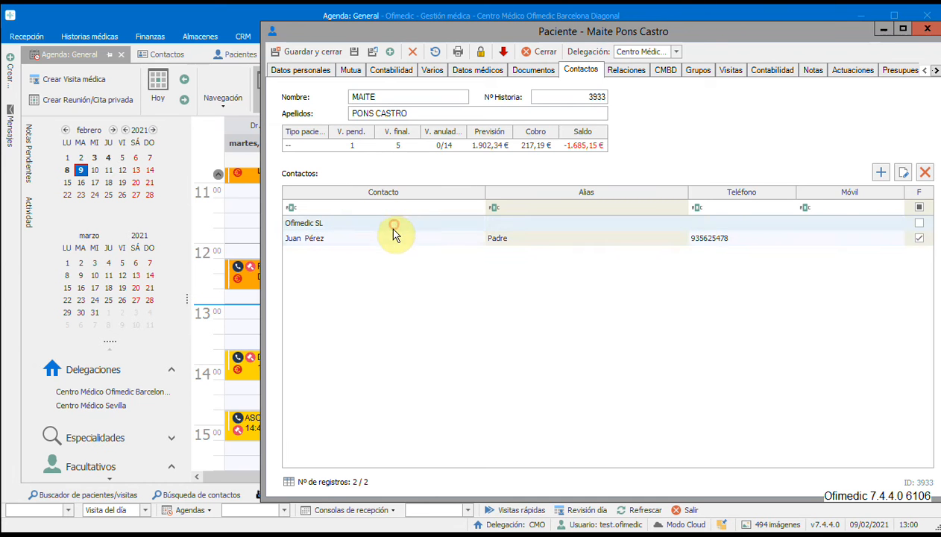
{"action": "left_click", "coordinate": [389, 239]}
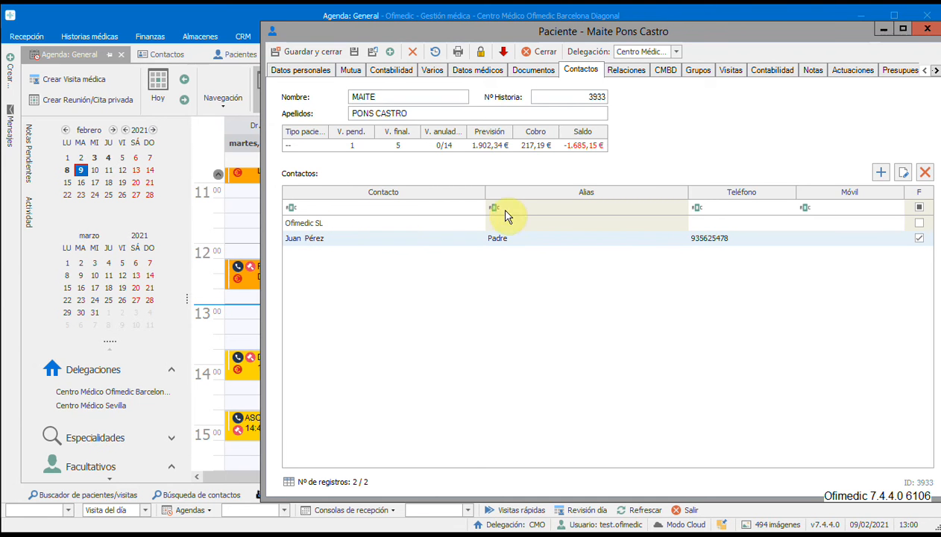
View the contacts available to add to the patient and the blank new-contact form, closing both without adding anything.
{"action": "left_click", "coordinate": [882, 175]}
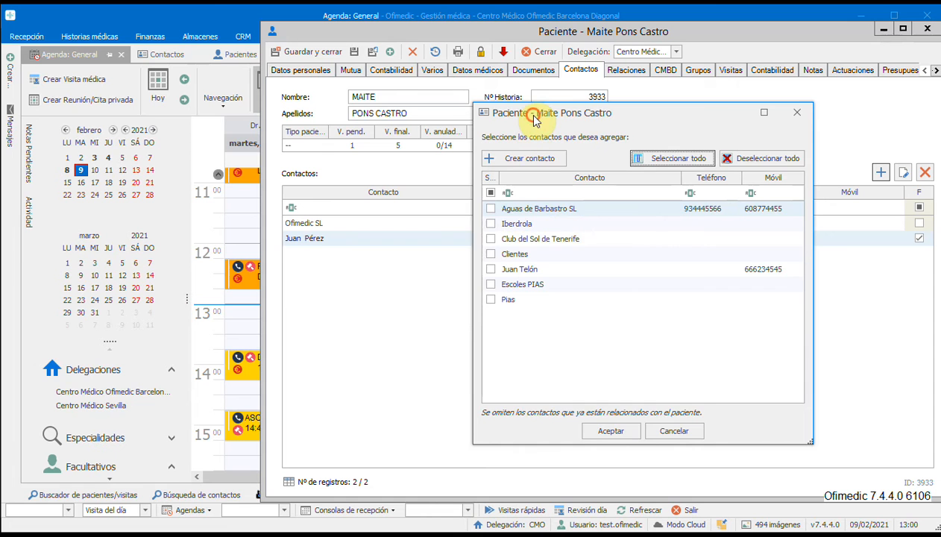
{"action": "left_click_drag", "start_coordinate": [534, 113], "coordinate": [519, 107]}
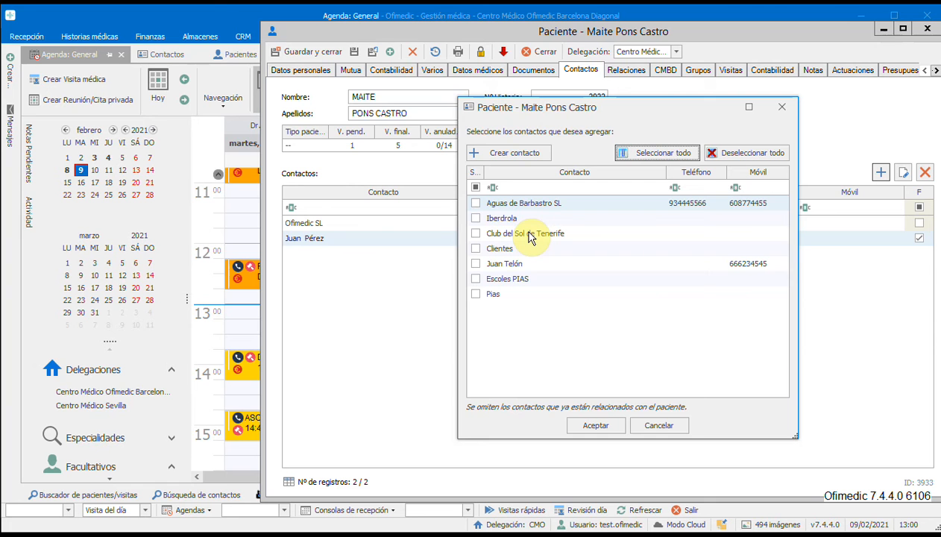
{"action": "left_click", "coordinate": [496, 153]}
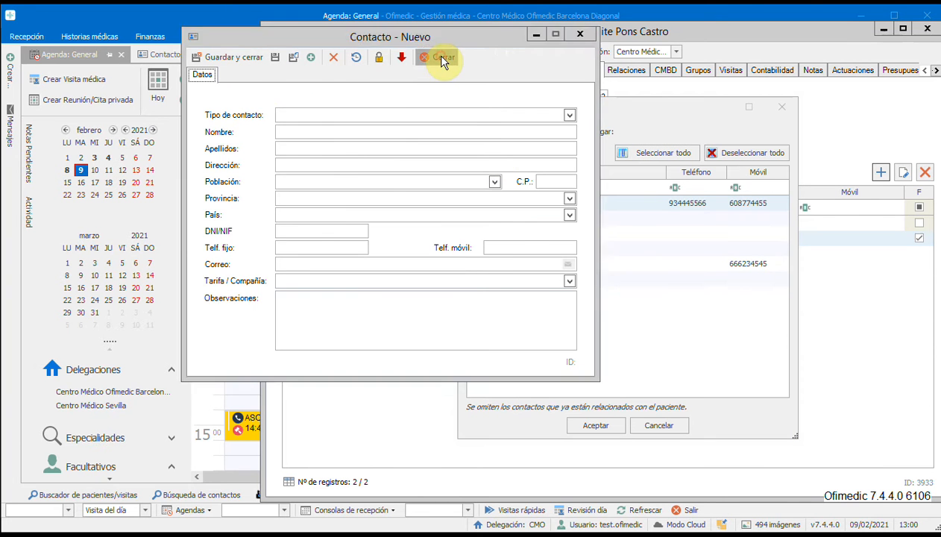
{"action": "left_click", "coordinate": [441, 59]}
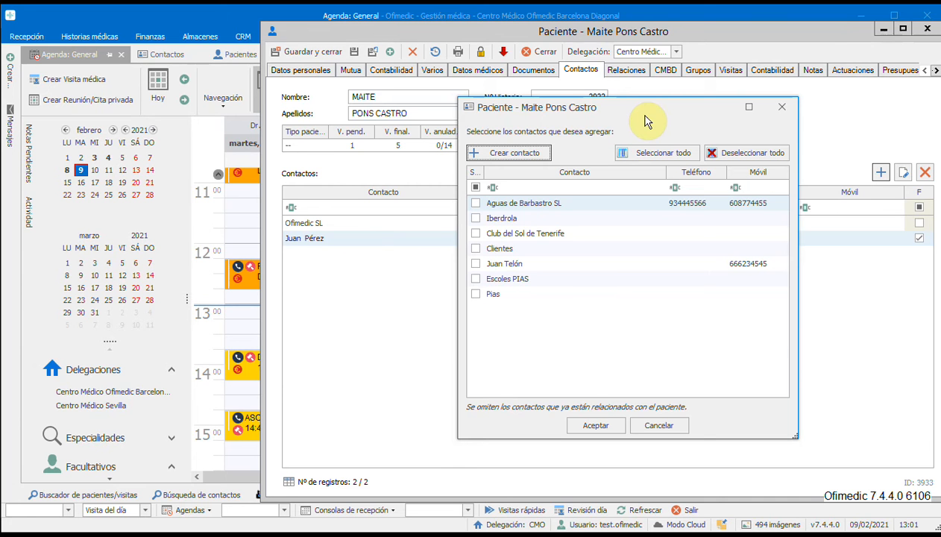
{"action": "left_click", "coordinate": [781, 106]}
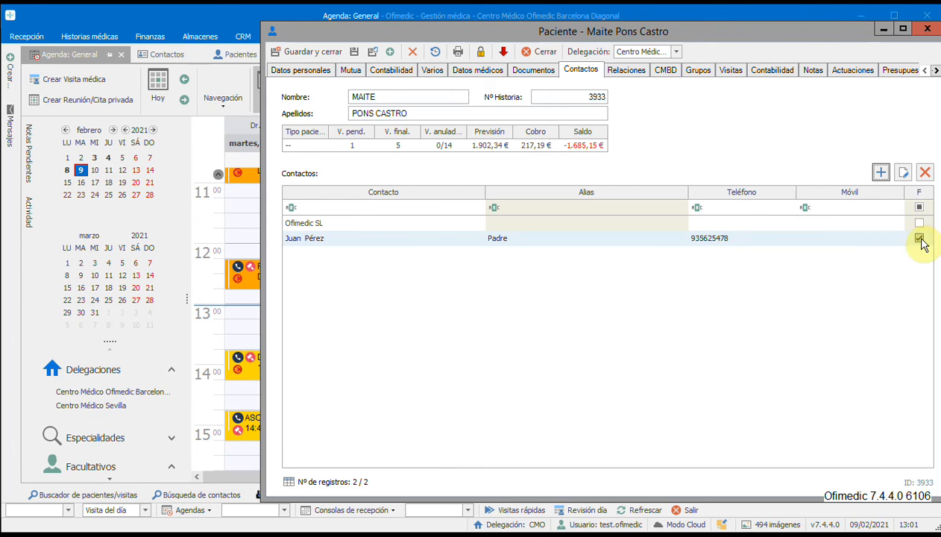
Turn the F mark of the patient's Padre contact off and back on.
{"action": "left_click_drag", "start_coordinate": [767, 30], "coordinate": [640, 47]}
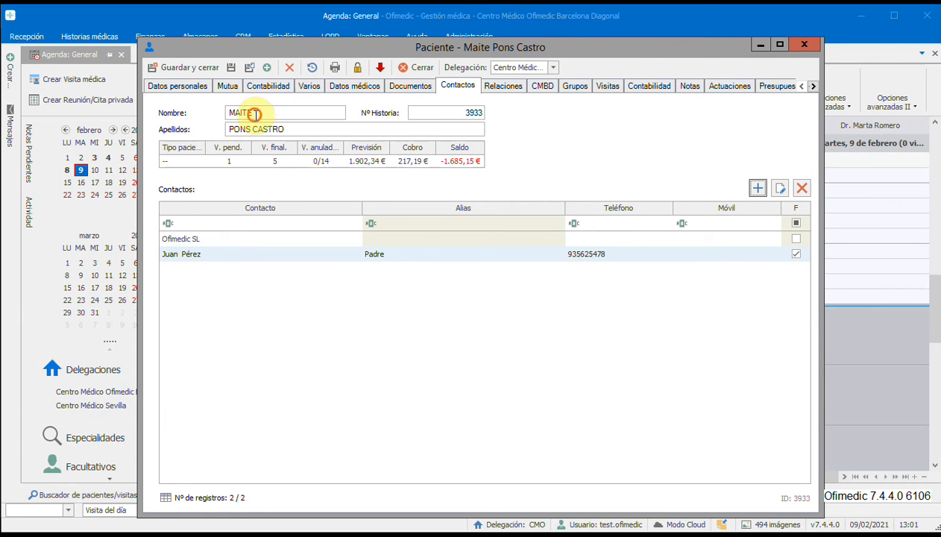
{"action": "left_click_drag", "start_coordinate": [254, 114], "coordinate": [210, 109]}
{"action": "left_click_drag", "start_coordinate": [284, 126], "coordinate": [221, 127]}
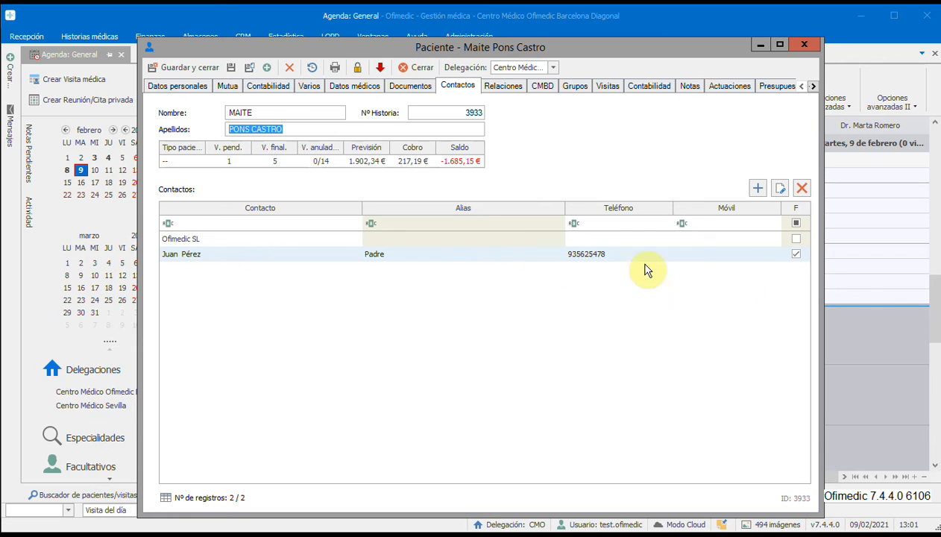
{"action": "left_click", "coordinate": [796, 254]}
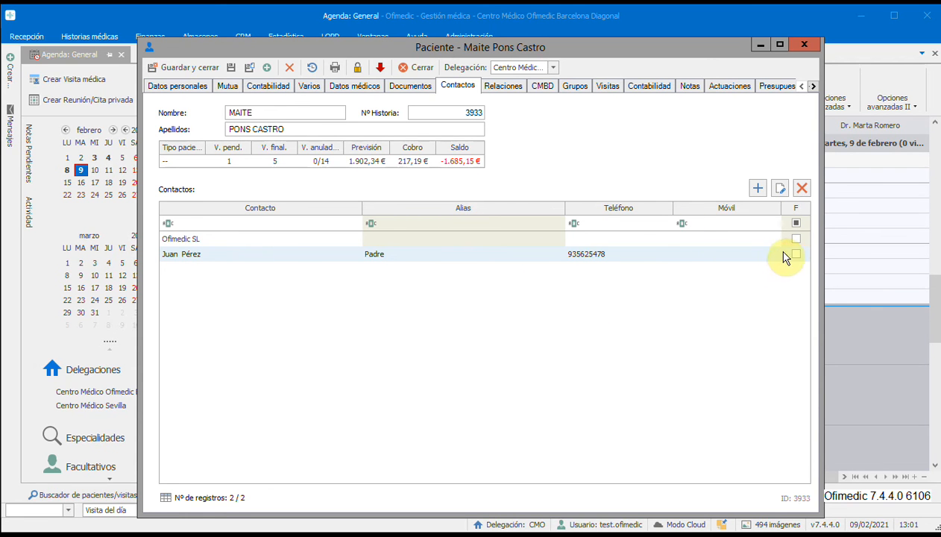
{"action": "left_click", "coordinate": [795, 254]}
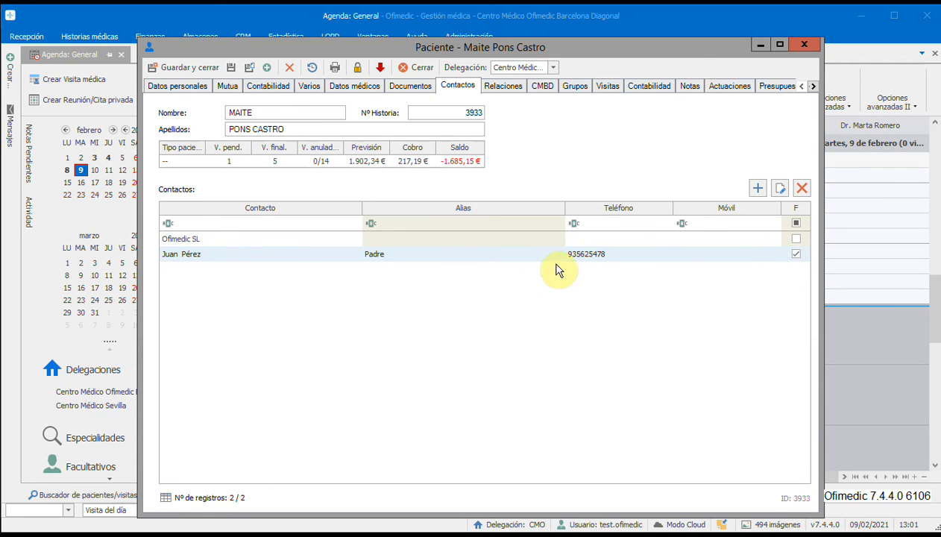
Check the DNI/NIF in the Padre contact's record from the patient file, and close both the contact and the patient file.
{"action": "double_click", "coordinate": [515, 256]}
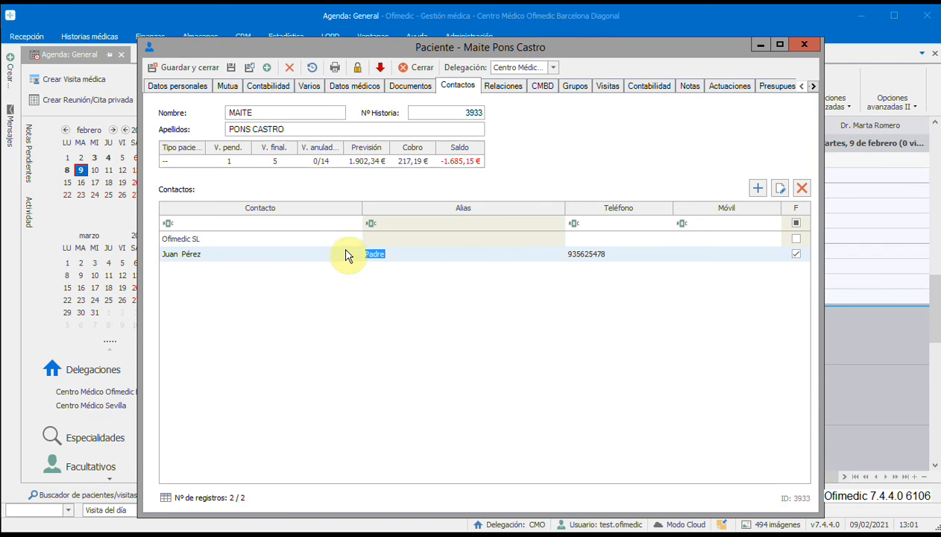
{"action": "left_click", "coordinate": [780, 189]}
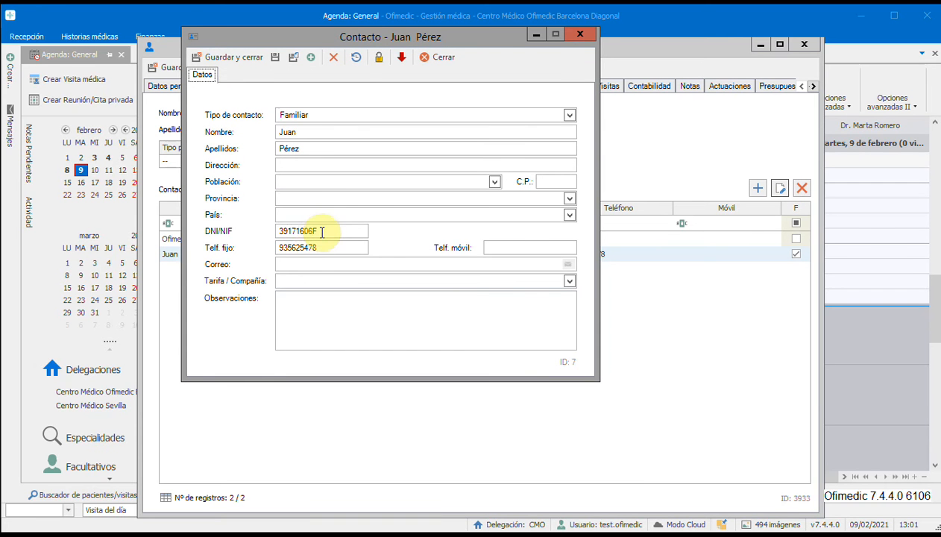
{"action": "left_click_drag", "start_coordinate": [326, 232], "coordinate": [258, 229]}
{"action": "left_click", "coordinate": [426, 57]}
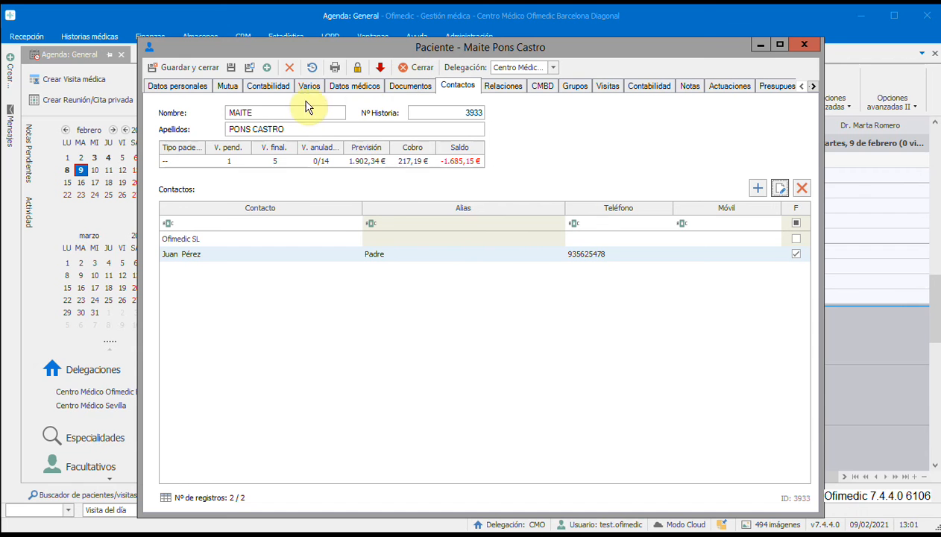
{"action": "left_click", "coordinate": [265, 111]}
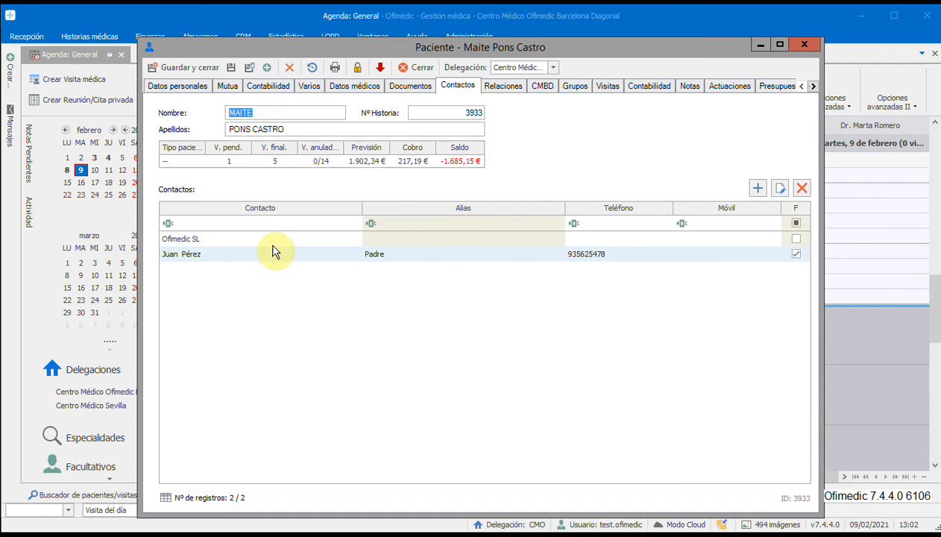
{"action": "left_click", "coordinate": [383, 256]}
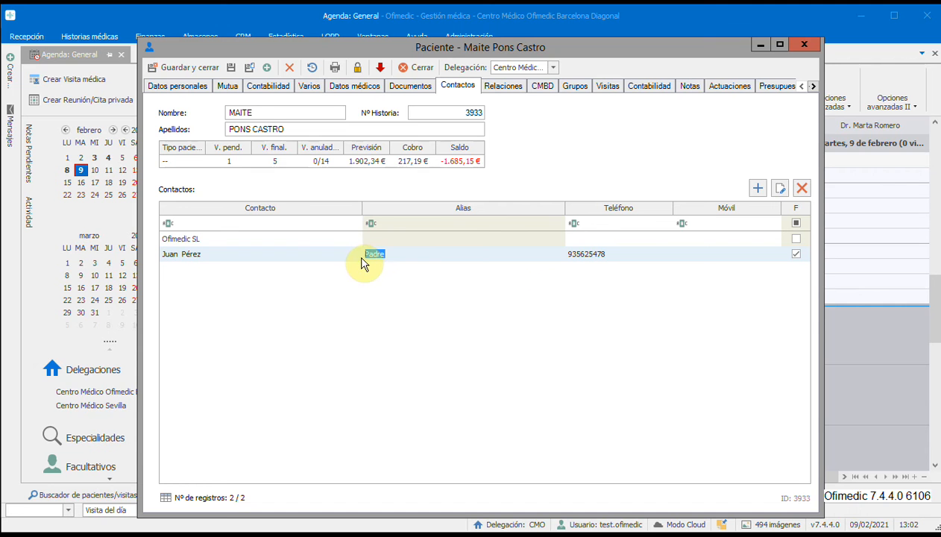
{"action": "left_click", "coordinate": [804, 47]}
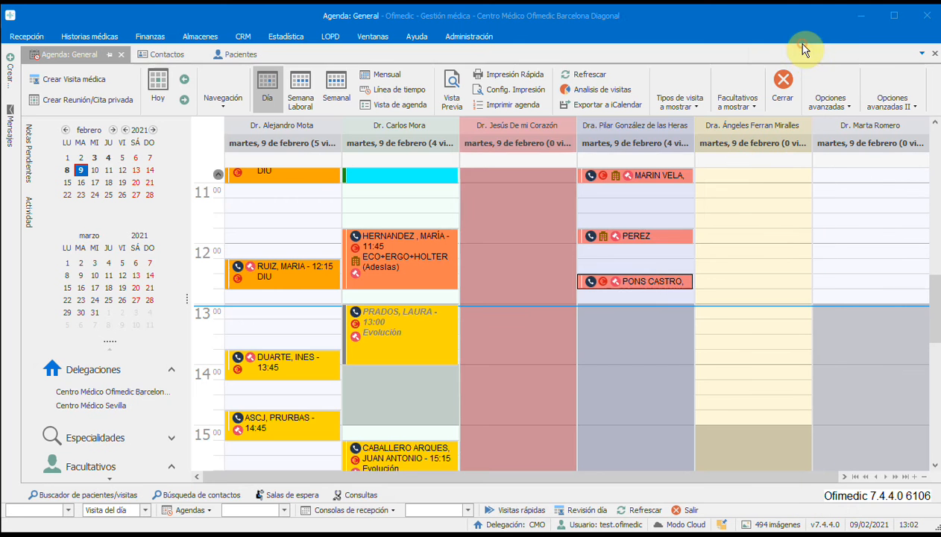
Open the patient's 12:30 visit, review its sales and start a new invoice for the visit.
{"action": "double_click", "coordinate": [637, 284]}
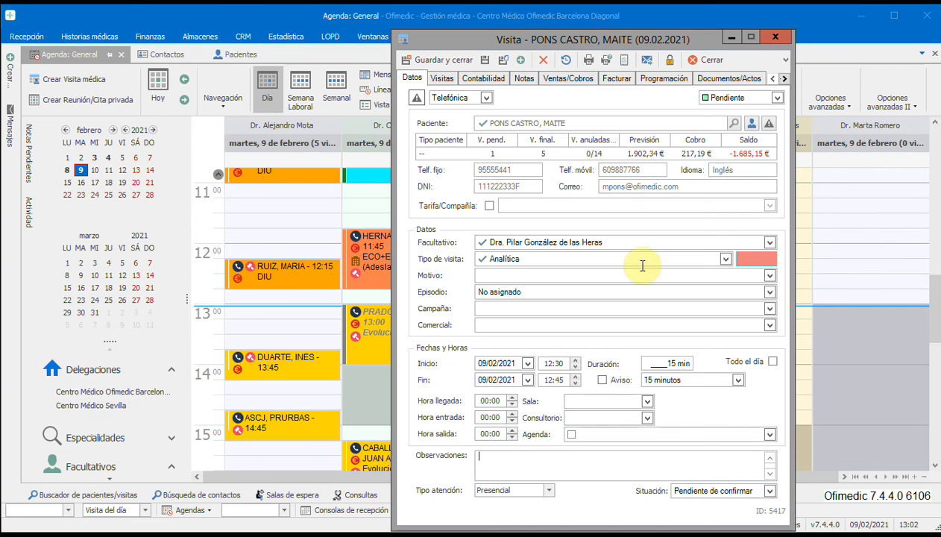
{"action": "left_click", "coordinate": [568, 81]}
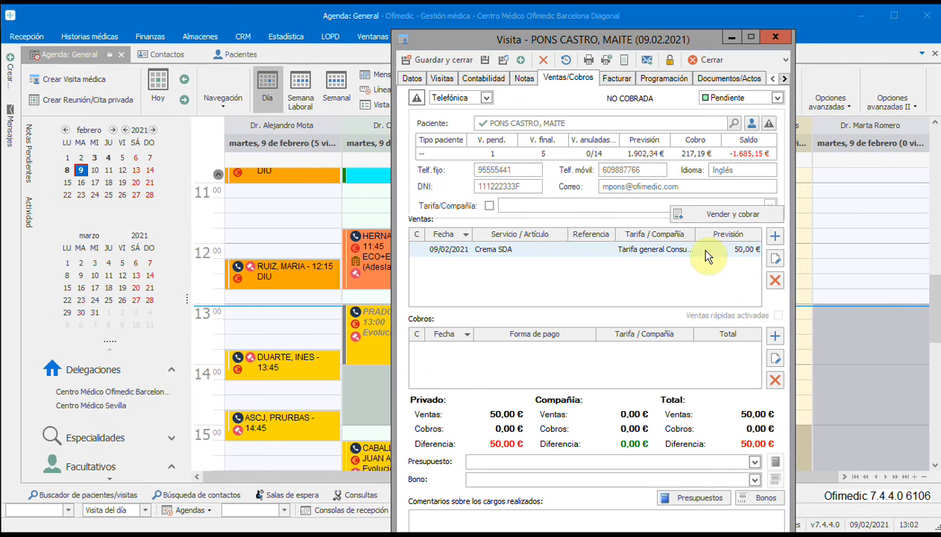
{"action": "left_click", "coordinate": [605, 78]}
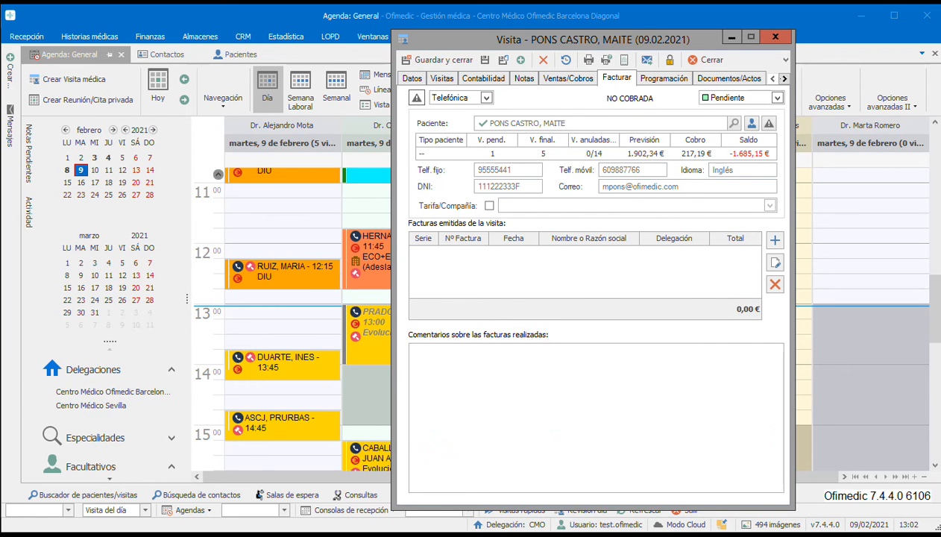
{"action": "left_click", "coordinate": [775, 239]}
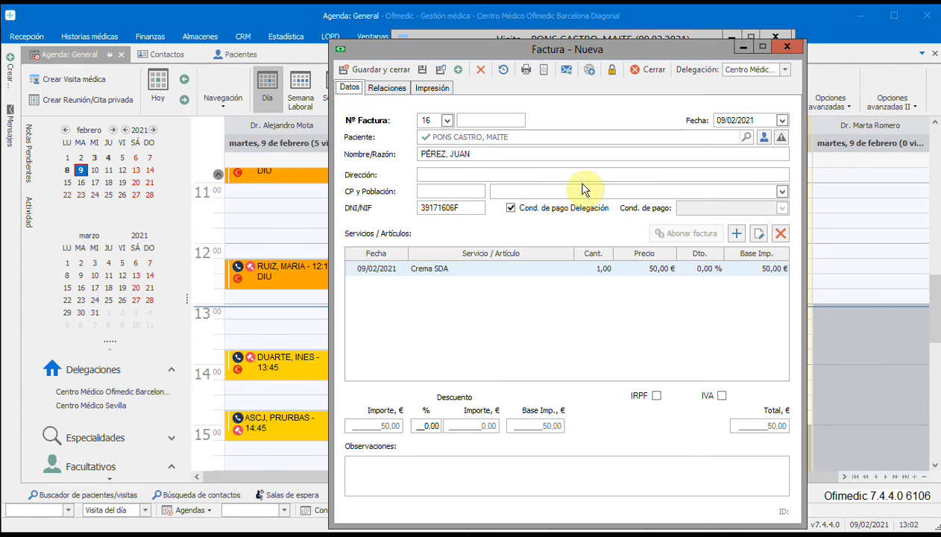
Check the name and address fields filled in for the payer on the new invoice.
{"action": "left_click_drag", "start_coordinate": [472, 154], "coordinate": [384, 153]}
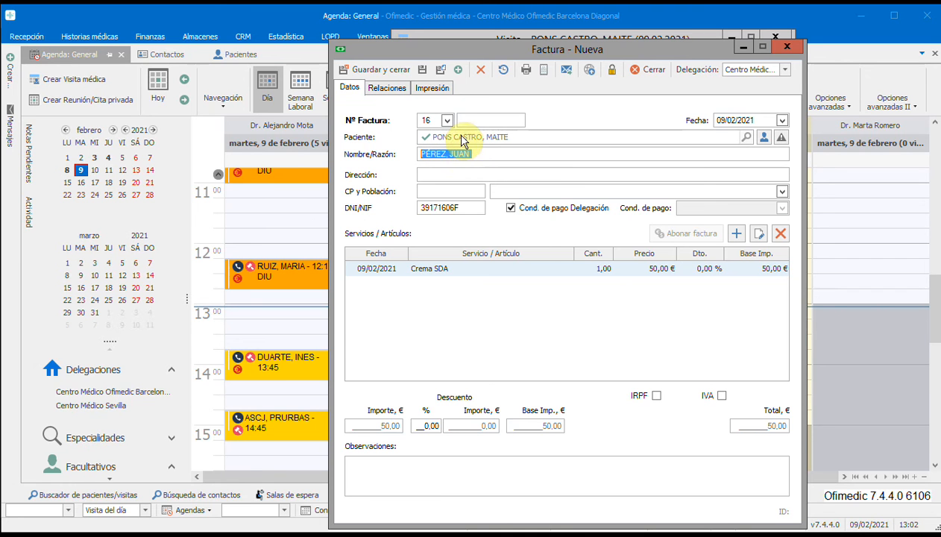
{"action": "left_click", "coordinate": [479, 157]}
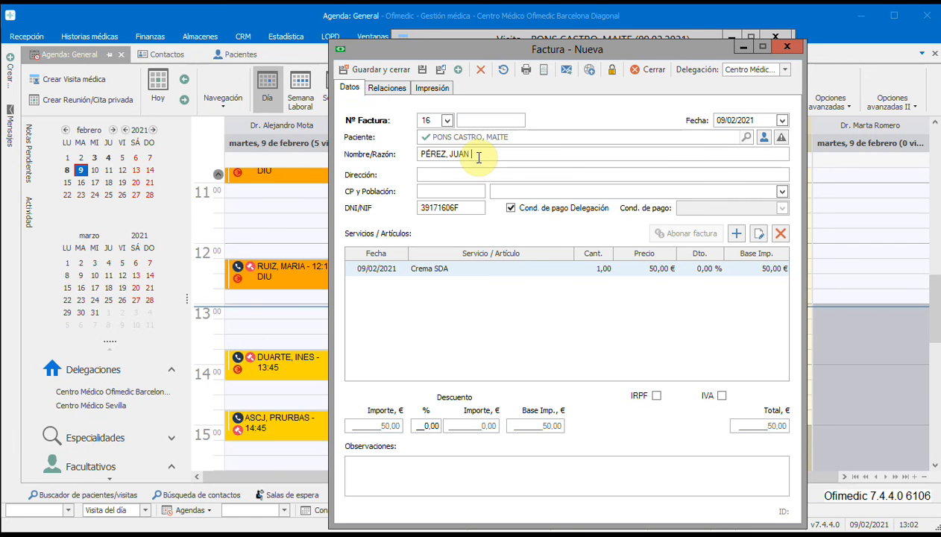
{"action": "left_click_drag", "start_coordinate": [479, 157], "coordinate": [358, 153]}
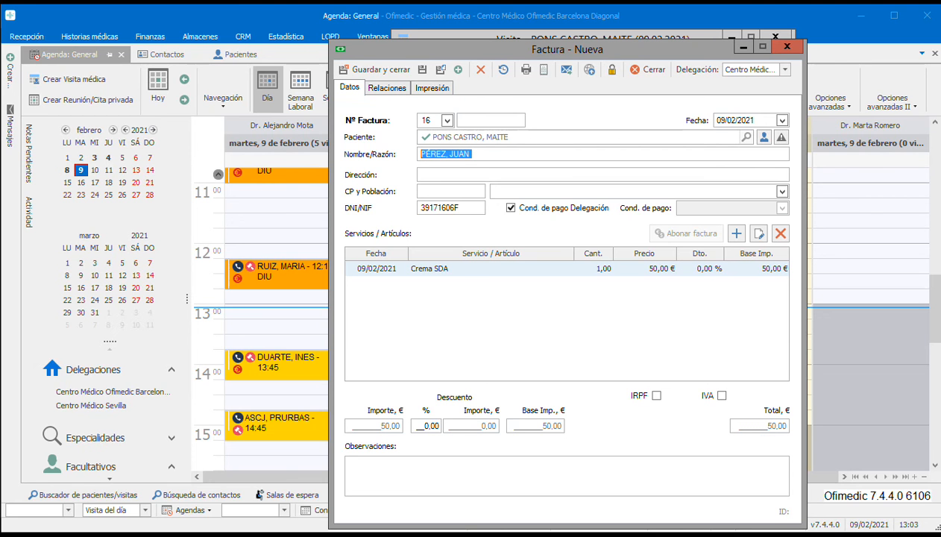
{"action": "left_click", "coordinate": [473, 175]}
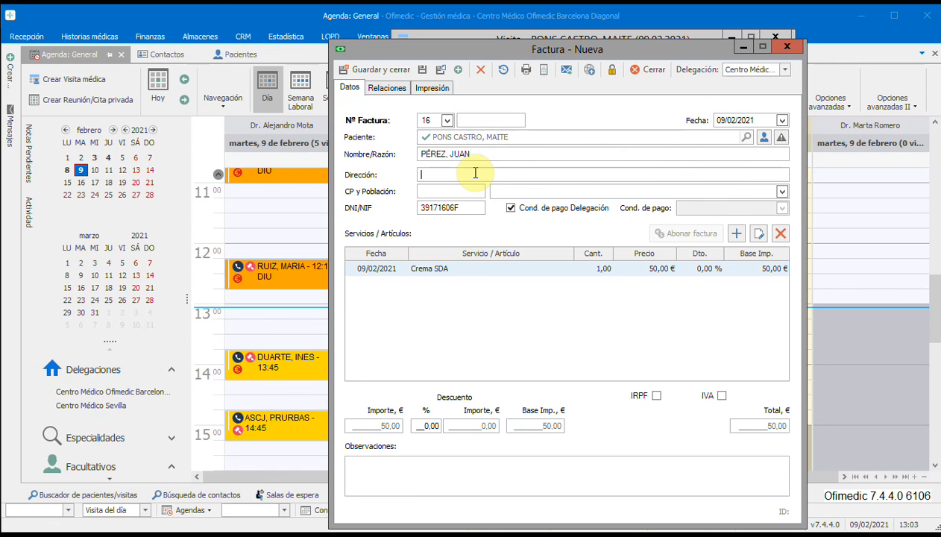
{"action": "left_click", "coordinate": [469, 191]}
{"action": "left_click", "coordinate": [469, 174]}
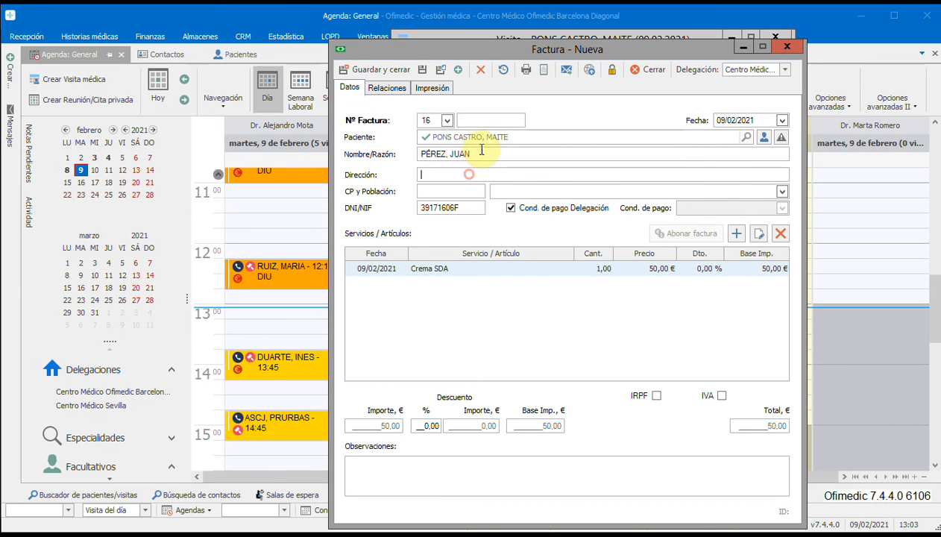
{"action": "left_click_drag", "start_coordinate": [480, 158], "coordinate": [384, 173]}
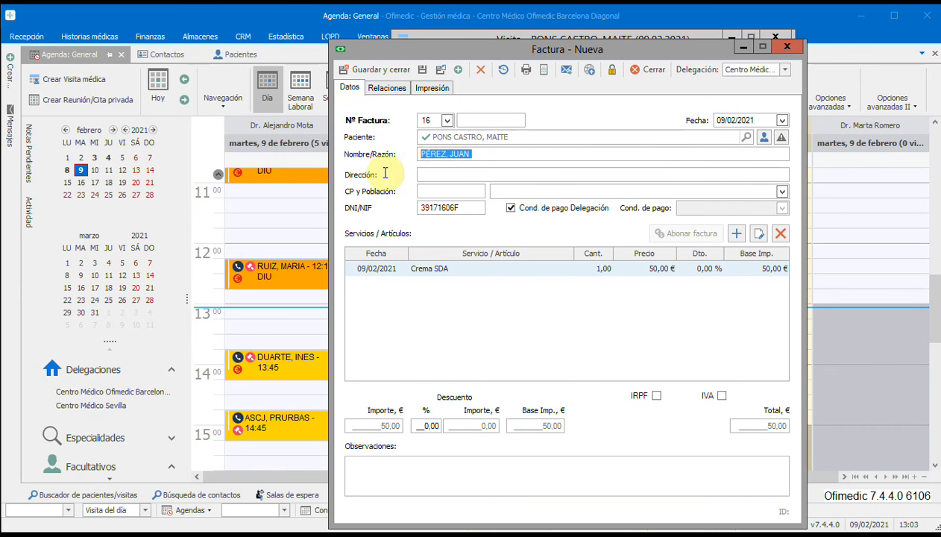
Check the payer's name on the new invoice and try to save and print it under series 16.
{"action": "left_click", "coordinate": [477, 155]}
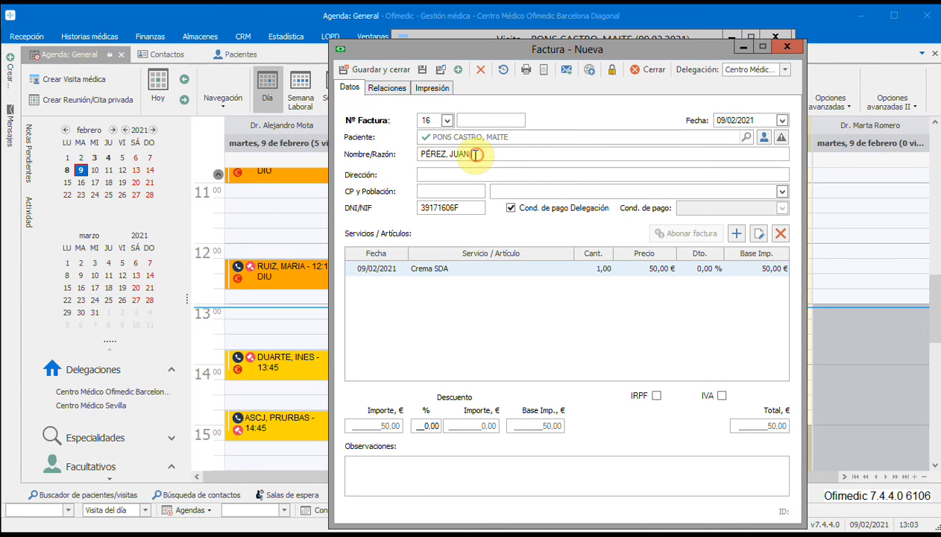
{"action": "left_click_drag", "start_coordinate": [476, 155], "coordinate": [419, 156]}
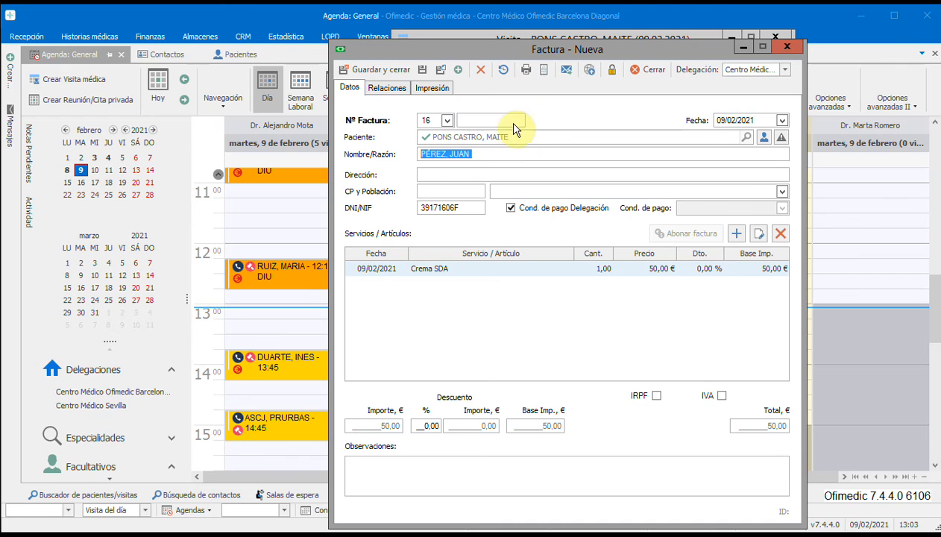
{"action": "left_click", "coordinate": [524, 69]}
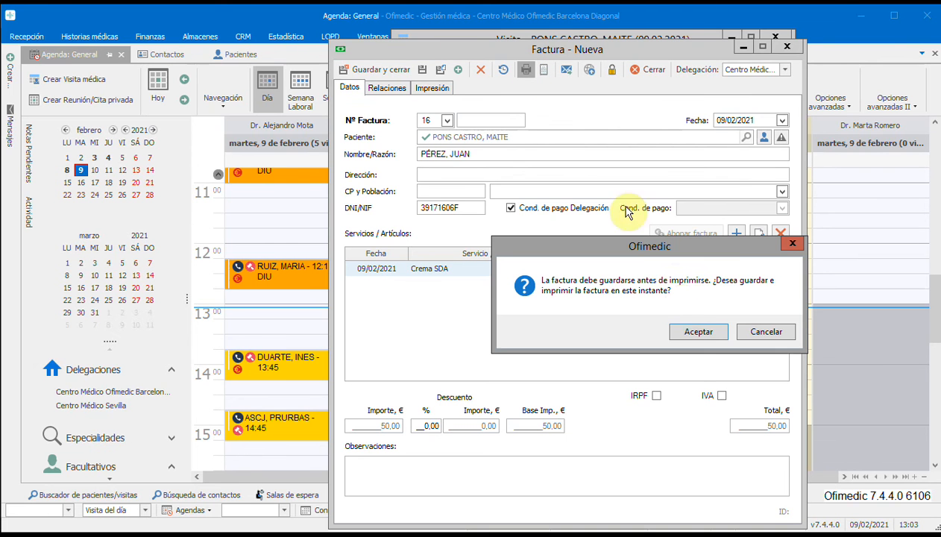
{"action": "left_click", "coordinate": [697, 332]}
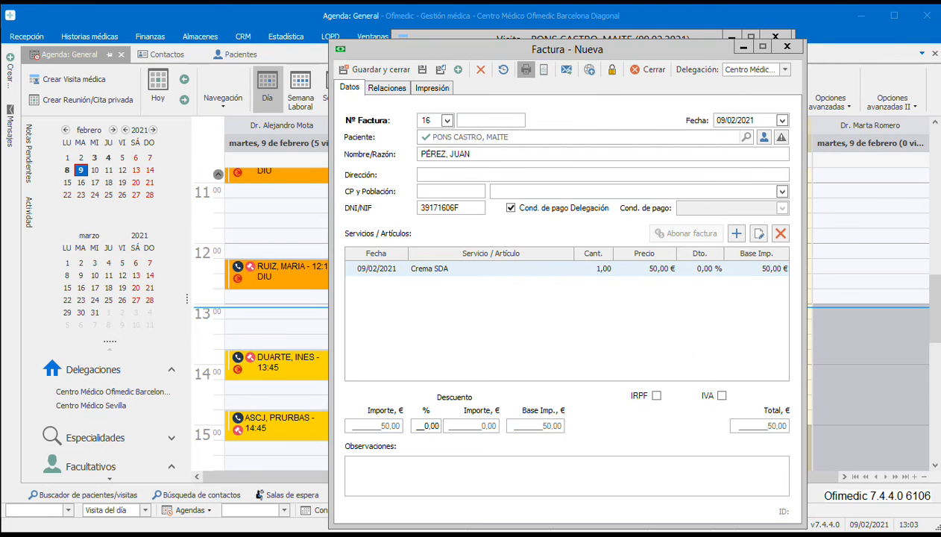
{"action": "left_click", "coordinate": [682, 339]}
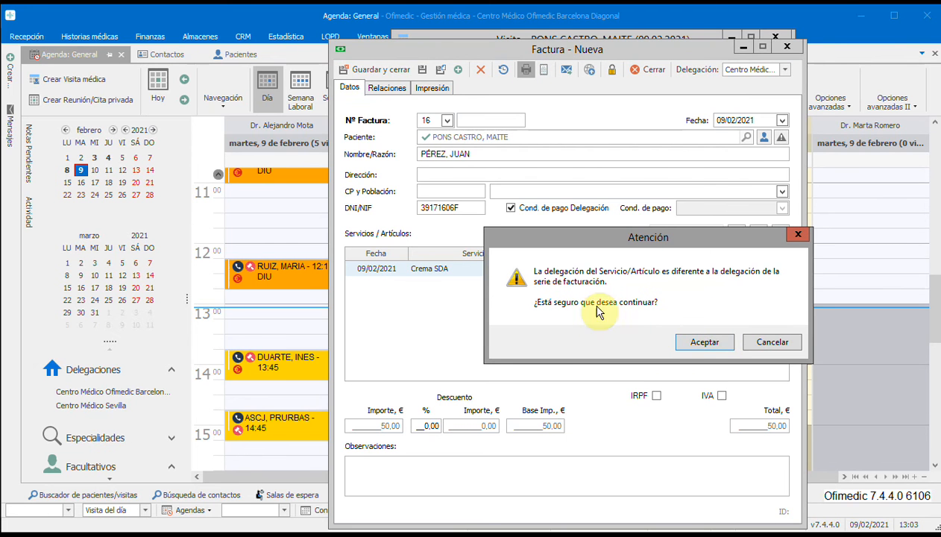
{"action": "left_click", "coordinate": [698, 343]}
{"action": "left_click", "coordinate": [765, 358]}
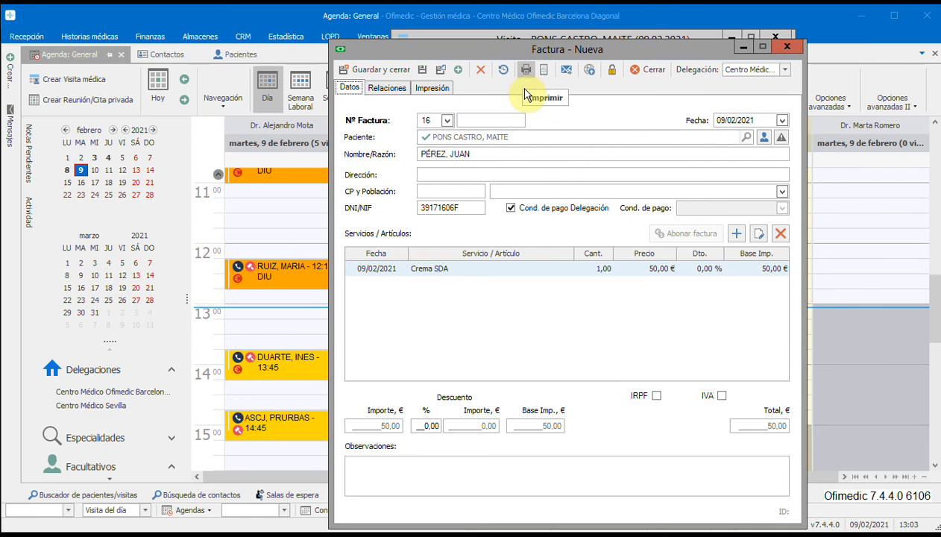
Switch the invoice to series A (Serie principal) and try to save and print it.
{"action": "left_click", "coordinate": [447, 120]}
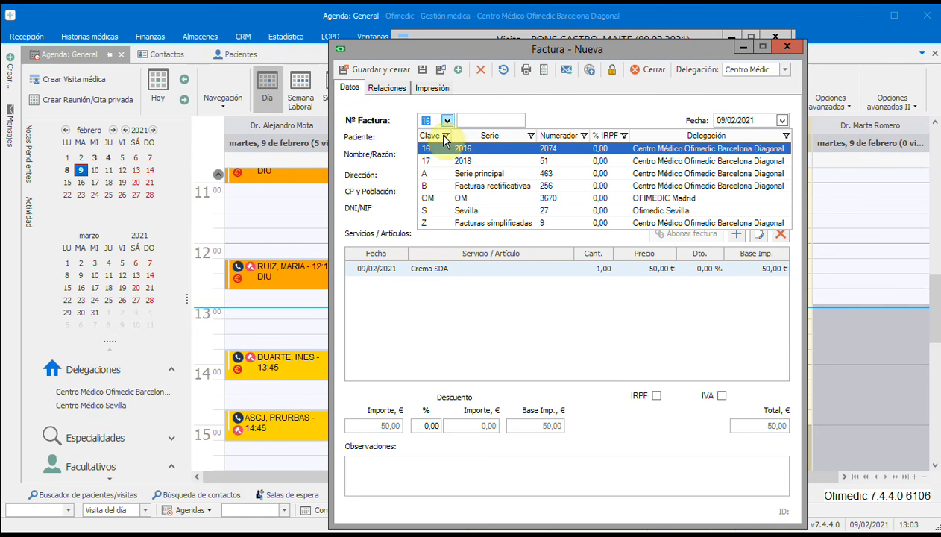
{"action": "left_click", "coordinate": [471, 176]}
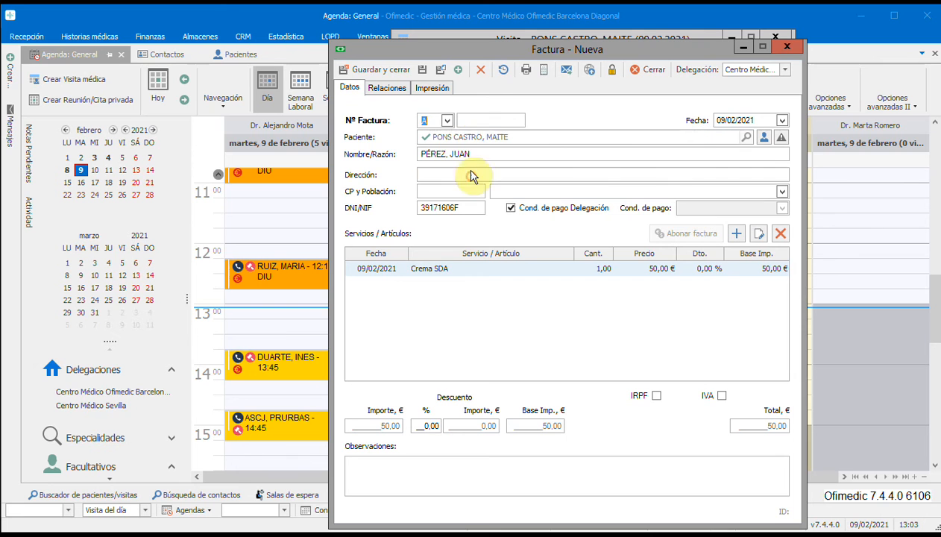
{"action": "left_click", "coordinate": [527, 72]}
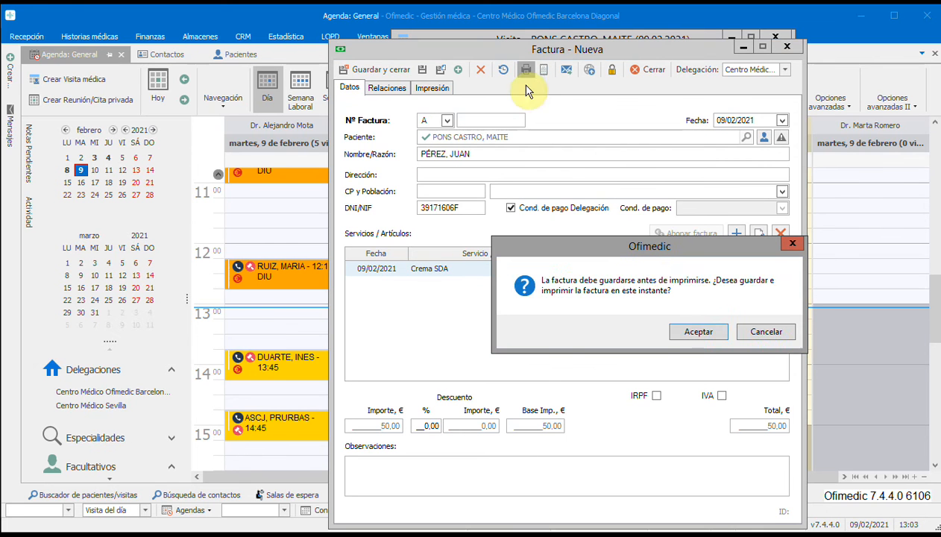
{"action": "left_click", "coordinate": [696, 332]}
{"action": "left_click", "coordinate": [694, 342]}
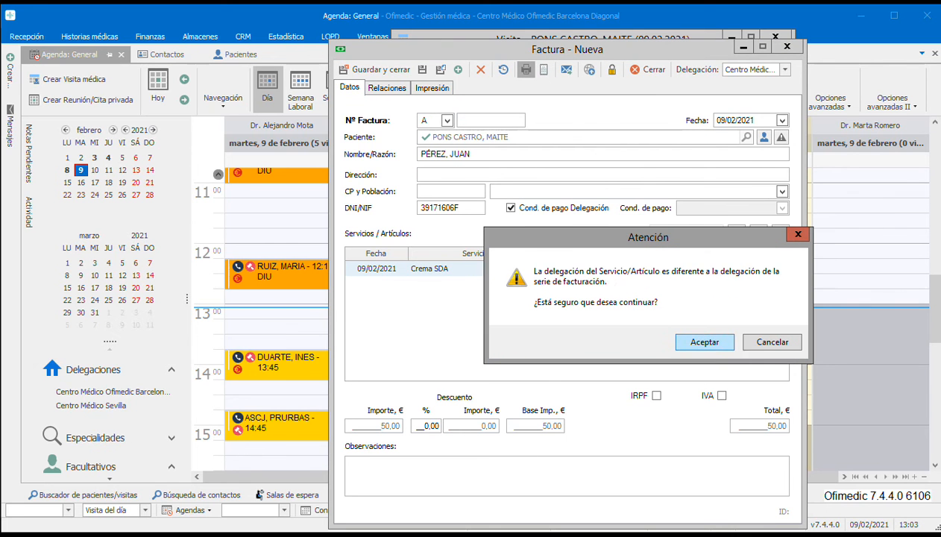
{"action": "left_click", "coordinate": [704, 344]}
{"action": "left_click", "coordinate": [772, 353]}
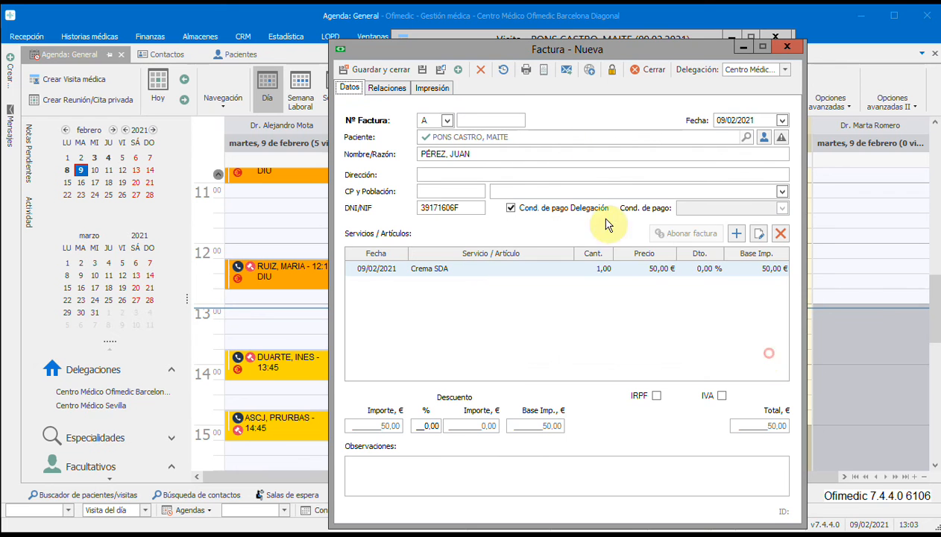
Set the invoice series to S (Sevilla), and save and print the invoice, accepting the confirmations.
{"action": "left_click", "coordinate": [447, 121]}
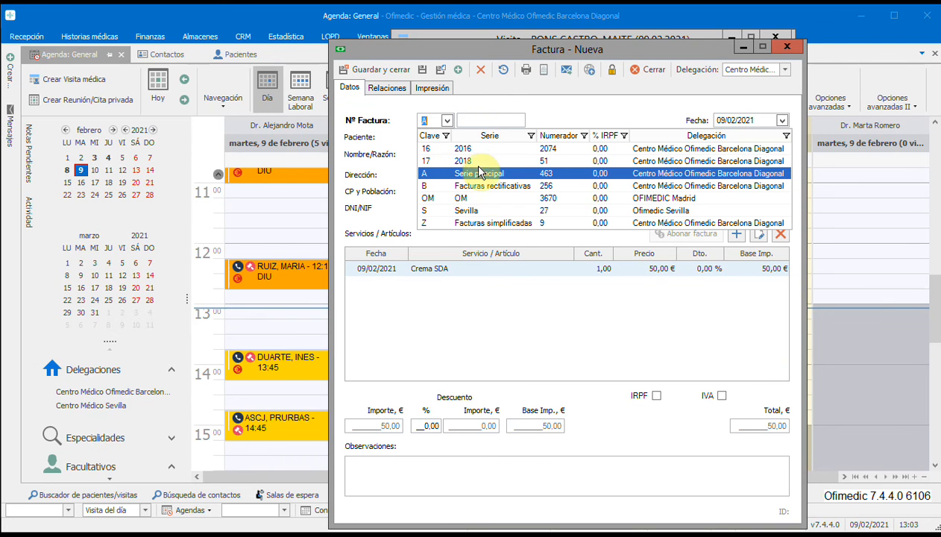
{"action": "left_click", "coordinate": [465, 211]}
{"action": "left_click", "coordinate": [525, 69]}
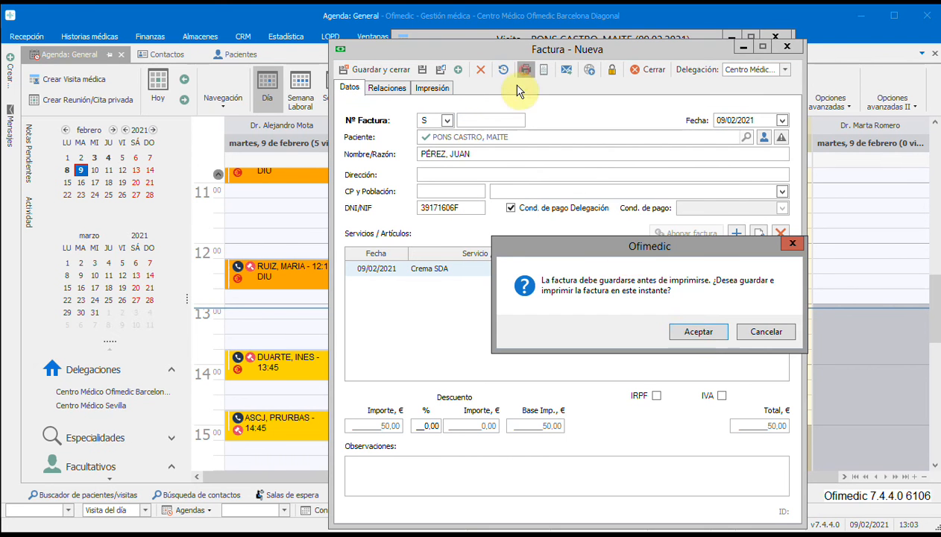
{"action": "left_click", "coordinate": [698, 331]}
{"action": "left_click", "coordinate": [694, 341]}
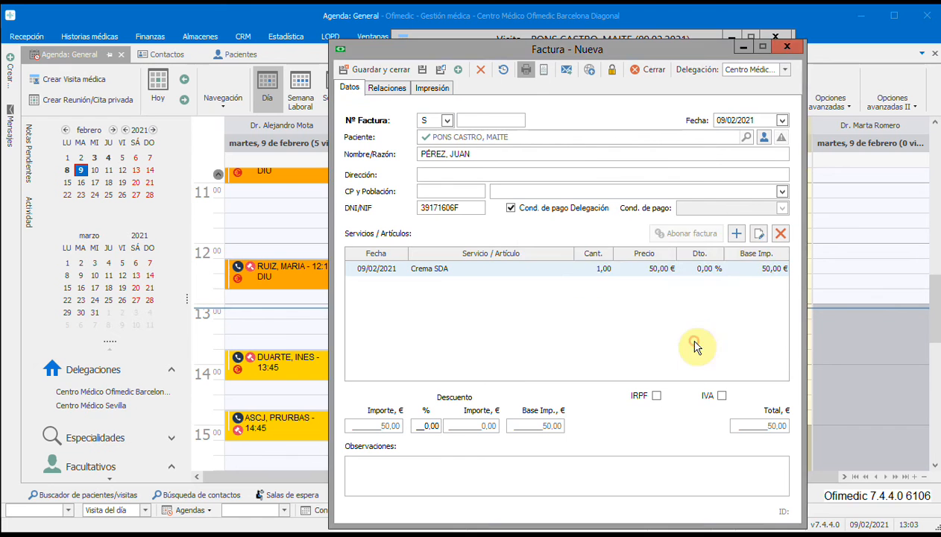
{"action": "left_click", "coordinate": [685, 317]}
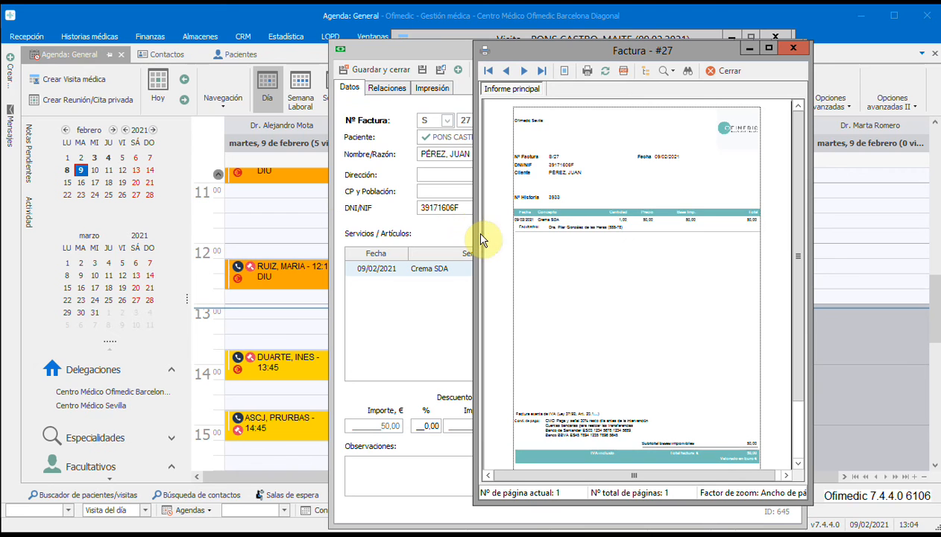
Enlarge the printed invoice preview to check the payer's name and DNI/NIF, and close the preview.
{"action": "left_click_drag", "start_coordinate": [475, 229], "coordinate": [203, 227]}
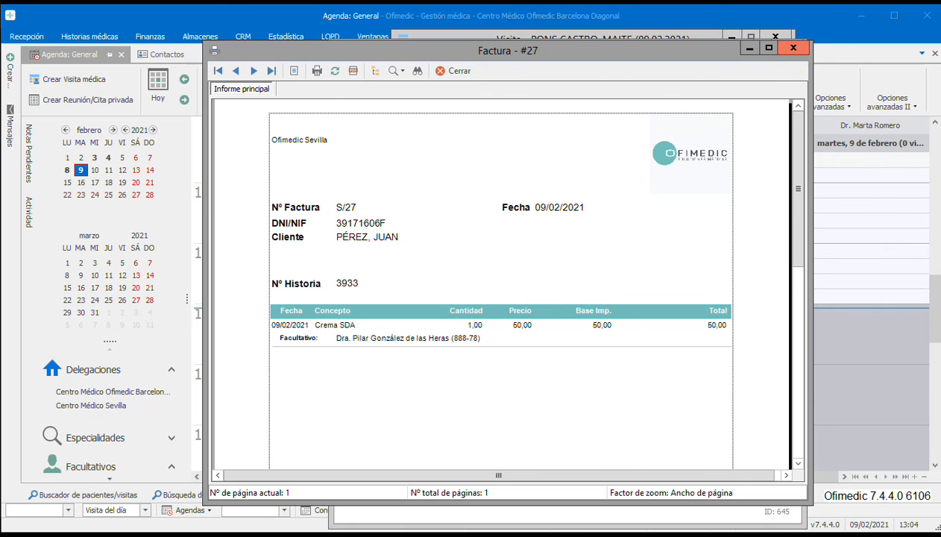
{"action": "left_click", "coordinate": [792, 51]}
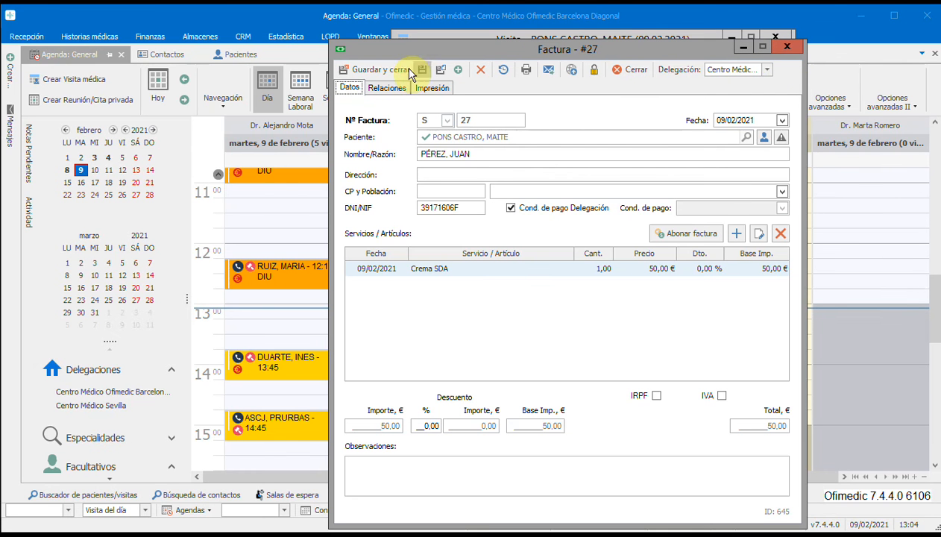